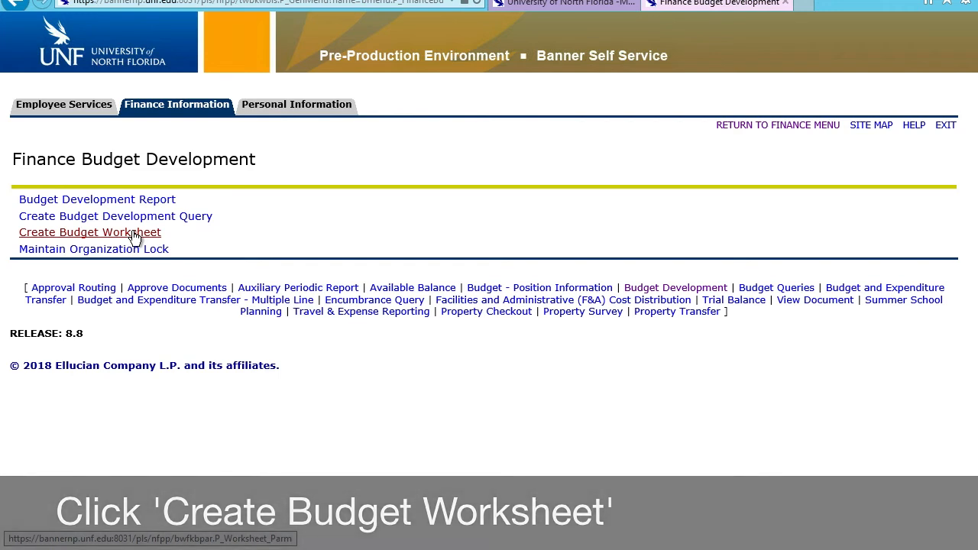
Step: Create a new budget worksheet query that displays the Adopted Budget and Permanent Budget Adjustments columns
{"action": "left_click", "coordinate": [134, 236]}
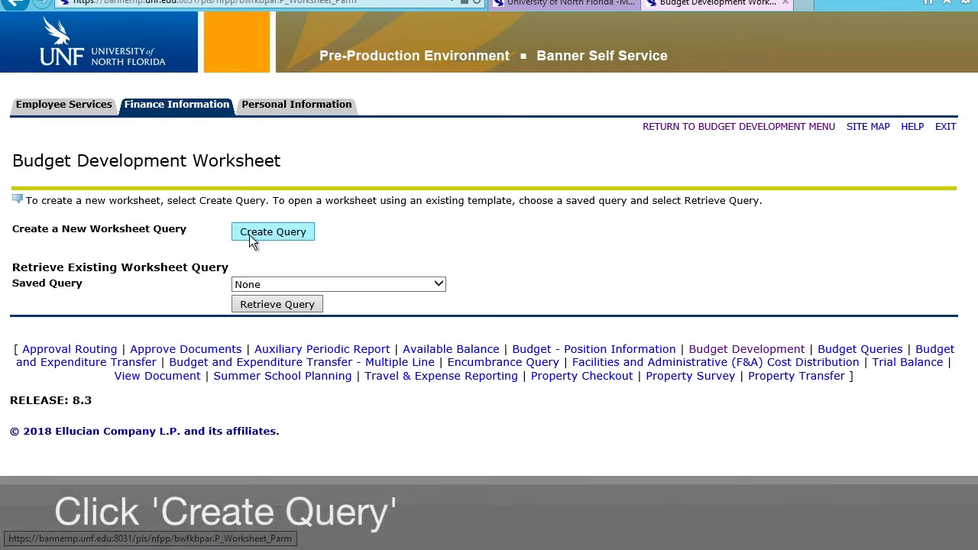
{"action": "left_click", "coordinate": [250, 236]}
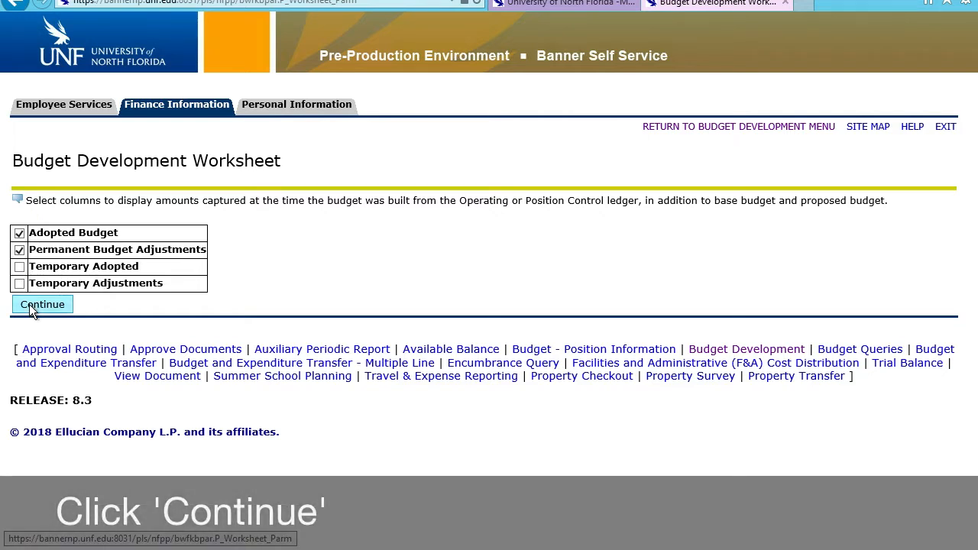
{"action": "left_click", "coordinate": [29, 304]}
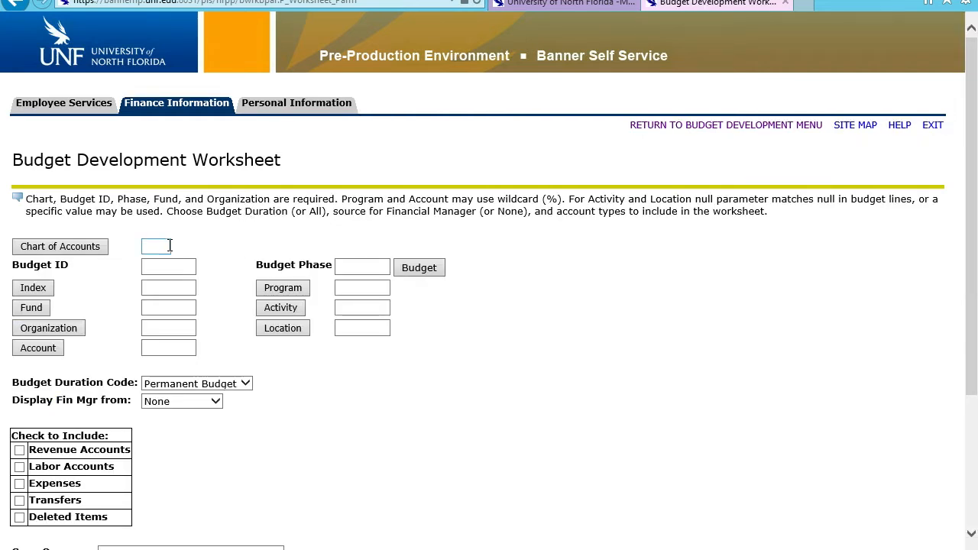
Step: Set the query parameters to chart of accounts U, budget ID FY19, budget phase BASE and index 200200
{"action": "left_click", "coordinate": [170, 246]}
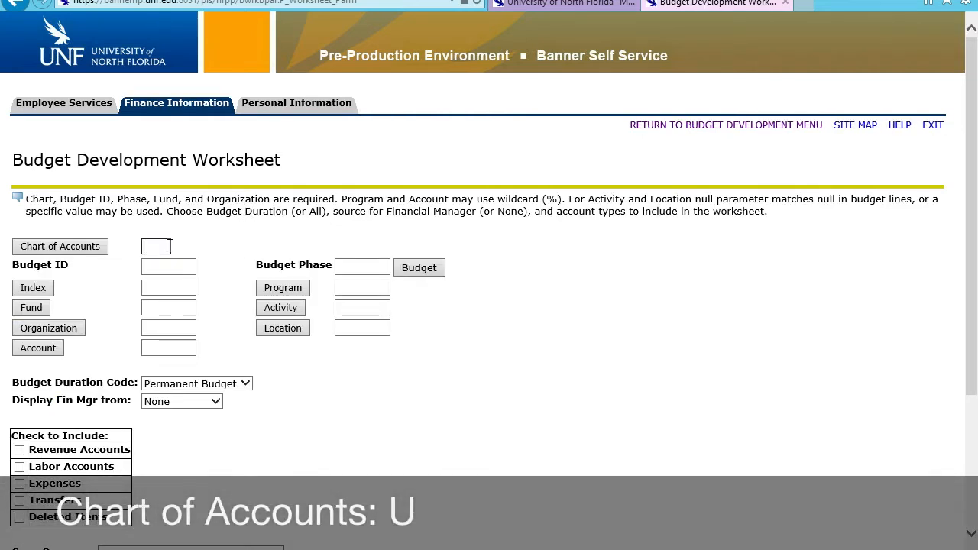
{"action": "type", "text": "U"}
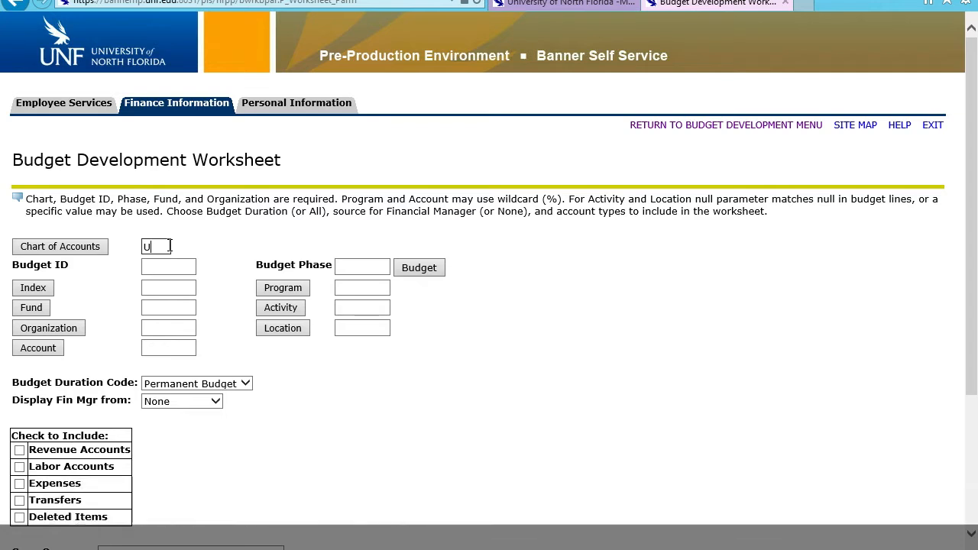
{"action": "left_click", "coordinate": [162, 263]}
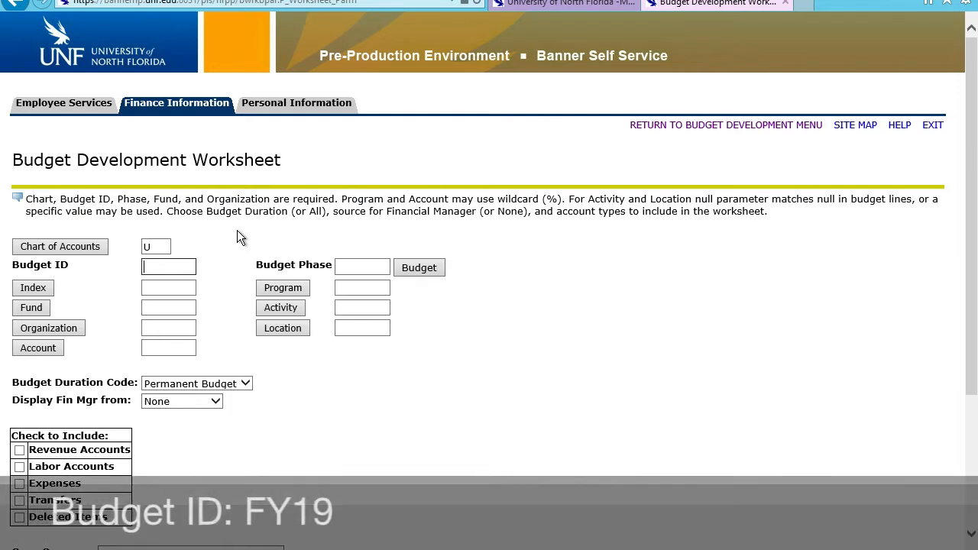
{"action": "type", "text": "FY19"}
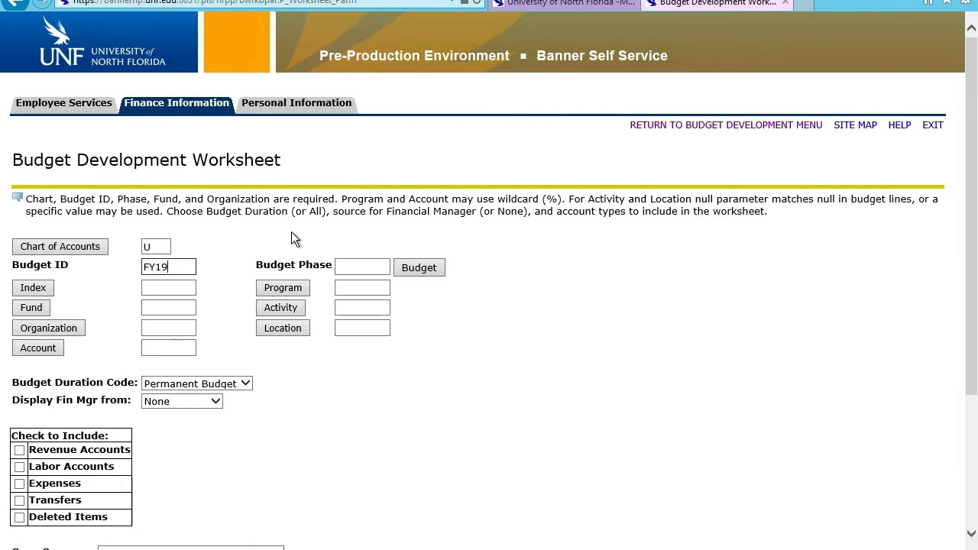
{"action": "left_click", "coordinate": [360, 262]}
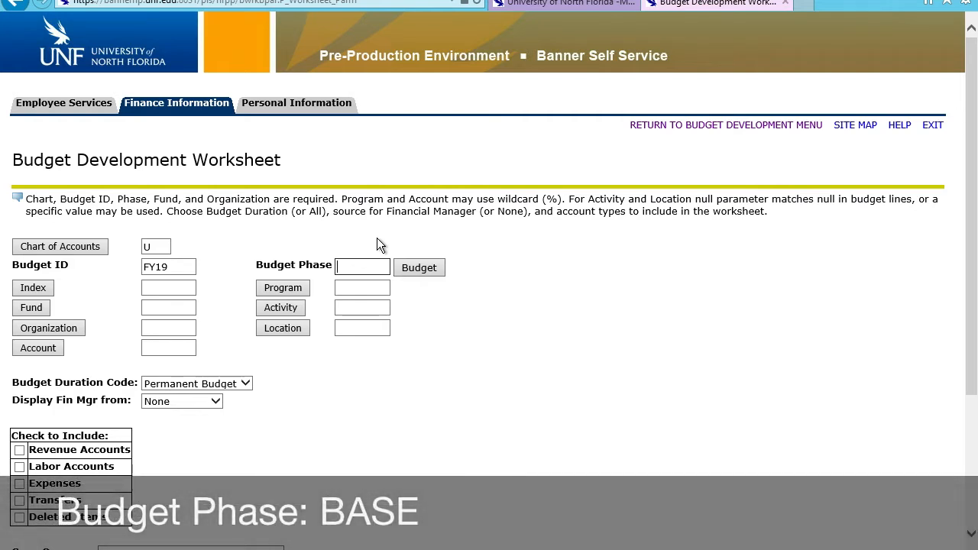
{"action": "type", "text": "BASE"}
{"action": "left_click", "coordinate": [168, 288]}
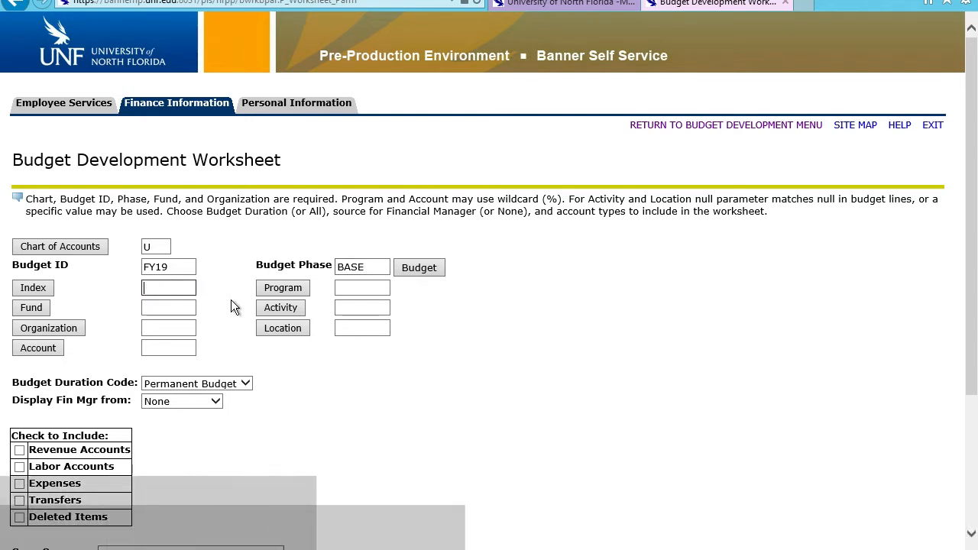
{"action": "type", "text": "200200"}
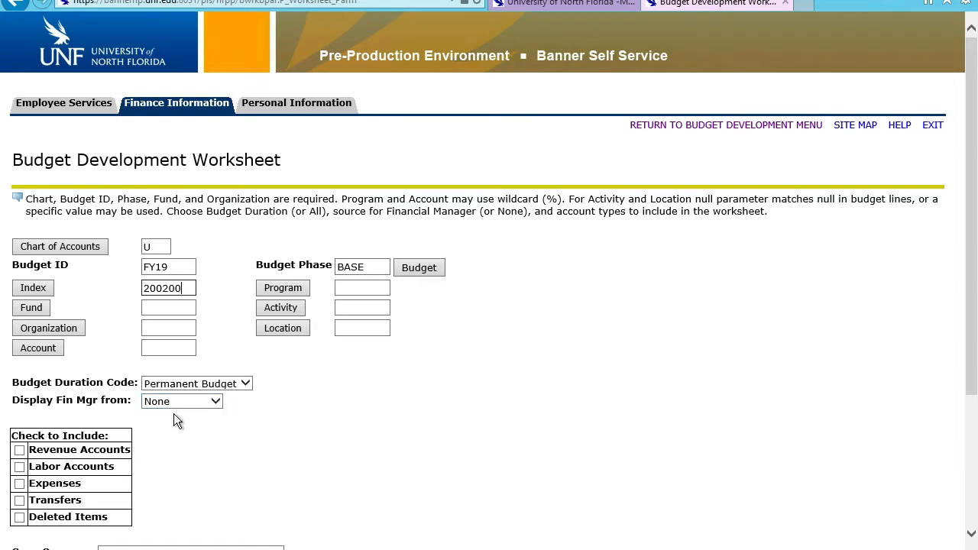
Step: Include Labor Accounts and Expenses in the query, and submit it until the budget worksheet opens
{"action": "left_click", "coordinate": [19, 467]}
{"action": "left_click", "coordinate": [20, 484]}
{"action": "scroll", "coordinate": [176, 464], "scroll_direction": "down", "scroll_amount": 2}
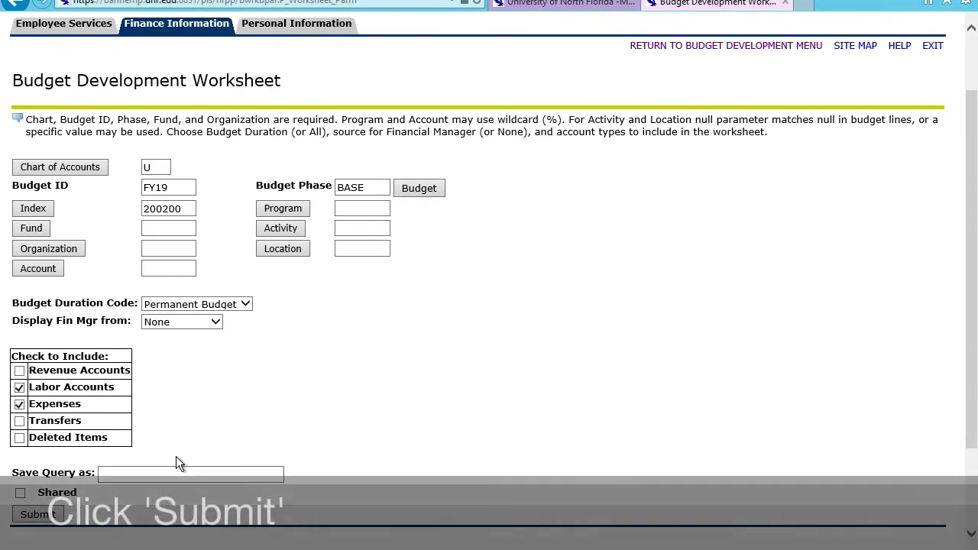
{"action": "left_click", "coordinate": [47, 518]}
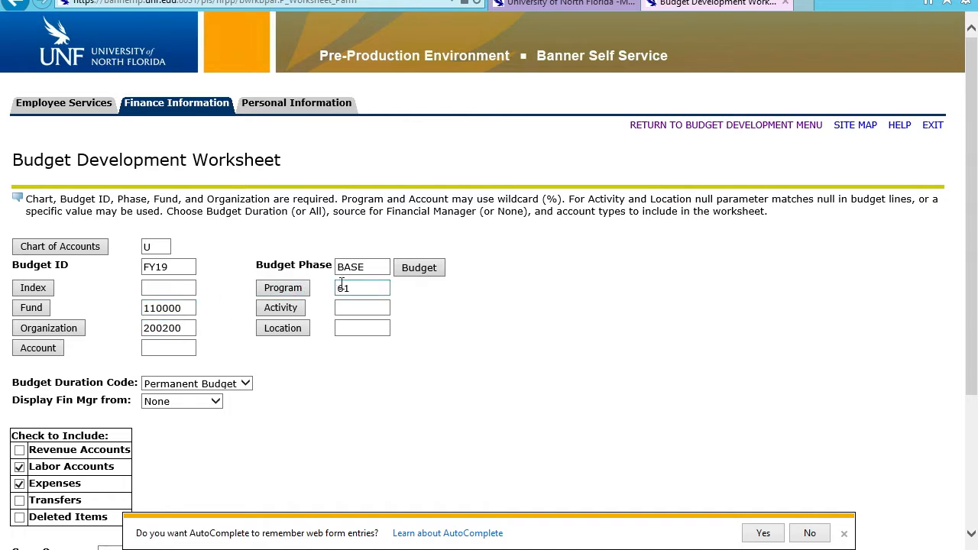
{"action": "left_click", "coordinate": [844, 533]}
{"action": "scroll", "coordinate": [394, 456], "scroll_direction": "down", "scroll_amount": 3}
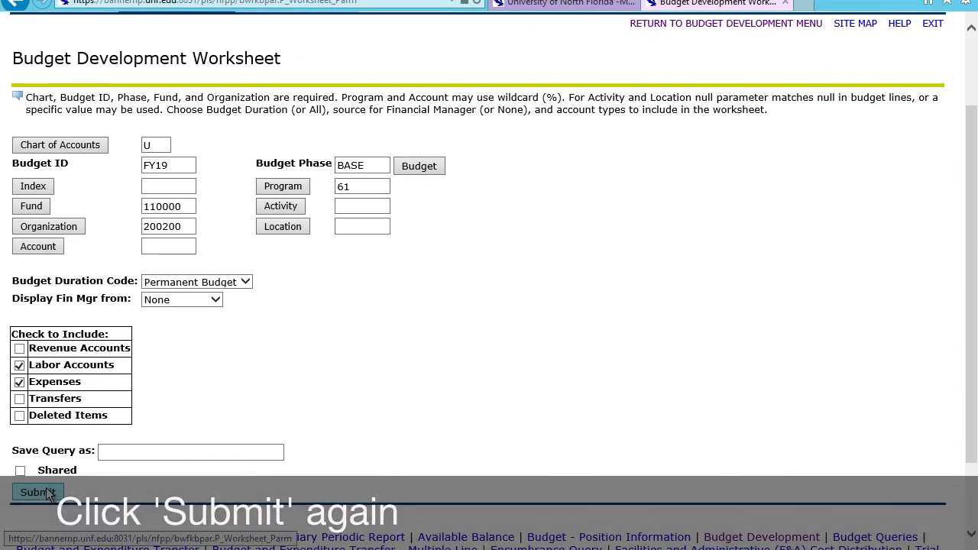
{"action": "left_click", "coordinate": [48, 493]}
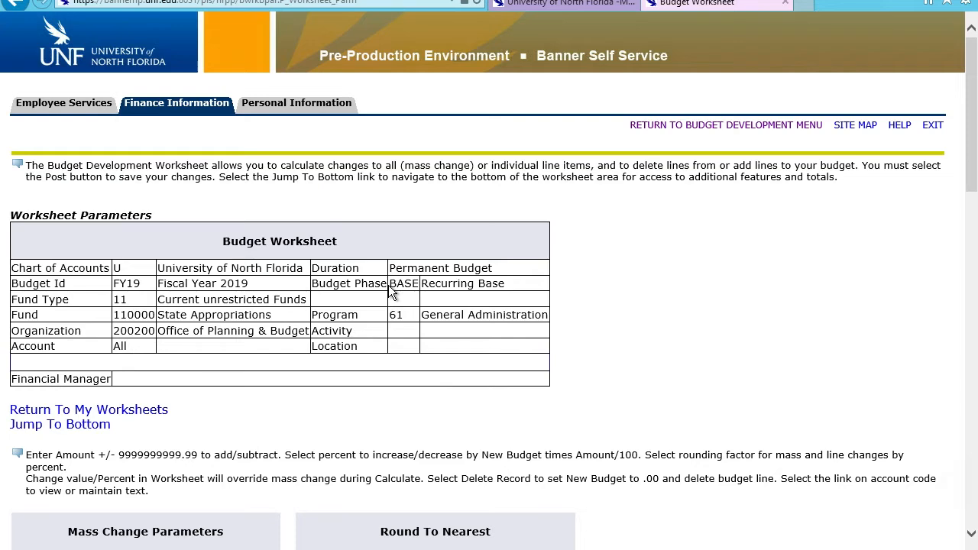
Step: Check the worksheet's summary totals and enter a change value of -2000 for Student Employment (account 711000)
{"action": "scroll", "coordinate": [374, 283], "scroll_direction": "down", "scroll_amount": 1}
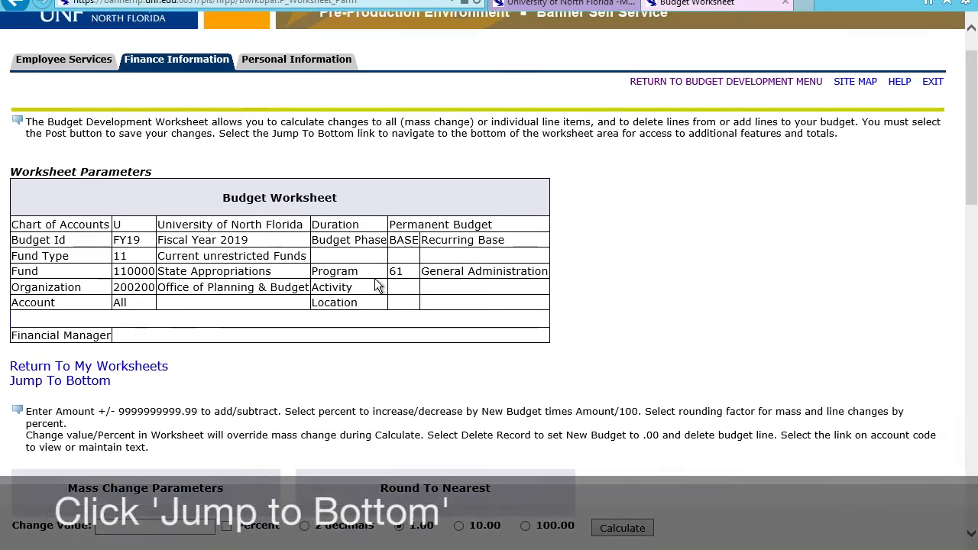
{"action": "left_click", "coordinate": [80, 388]}
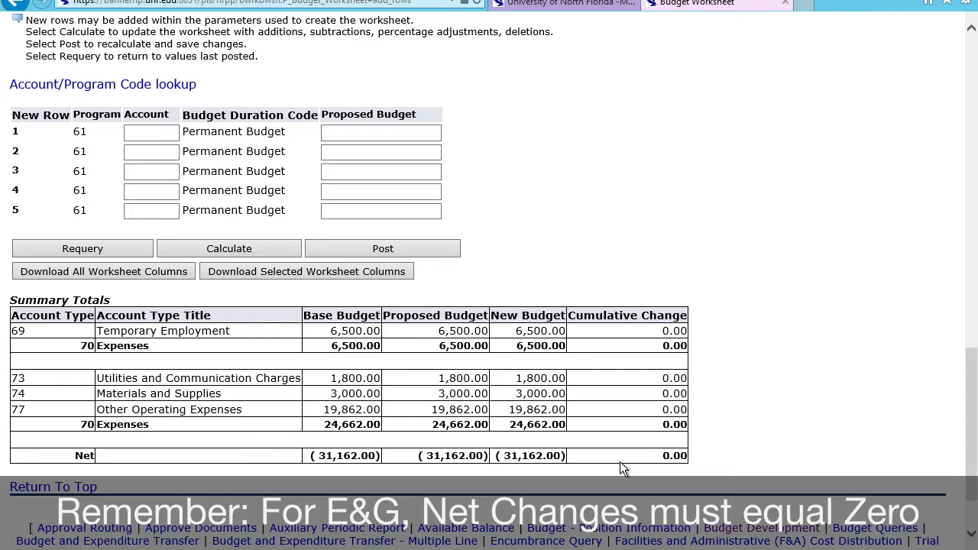
{"action": "scroll", "coordinate": [620, 462], "scroll_direction": "up", "scroll_amount": 3}
{"action": "scroll", "coordinate": [620, 462], "scroll_direction": "up", "scroll_amount": 4}
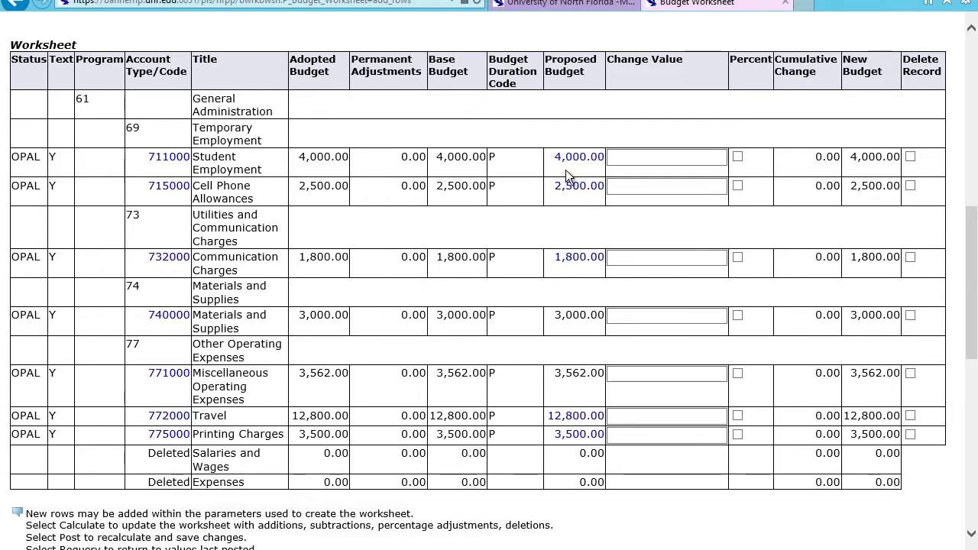
{"action": "left_click", "coordinate": [644, 163]}
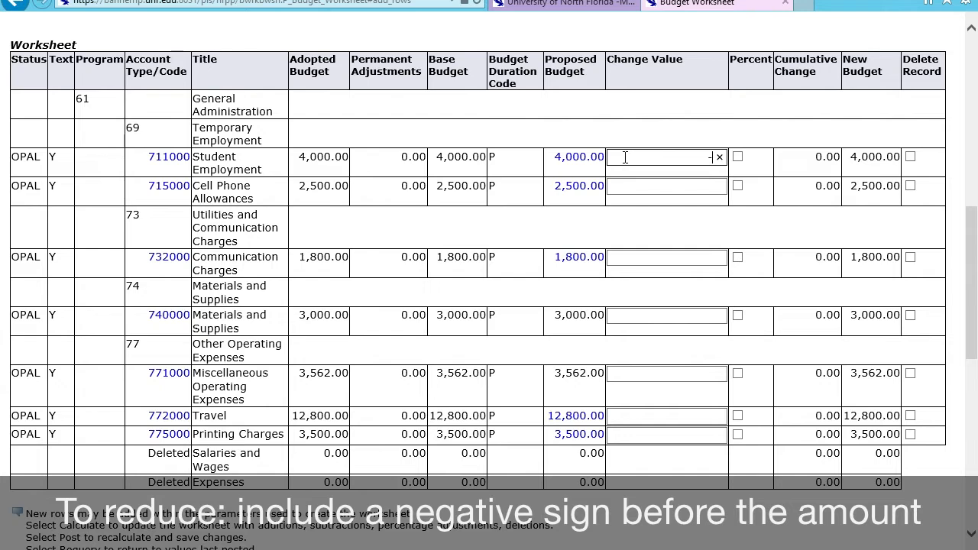
{"action": "type", "text": "000"}
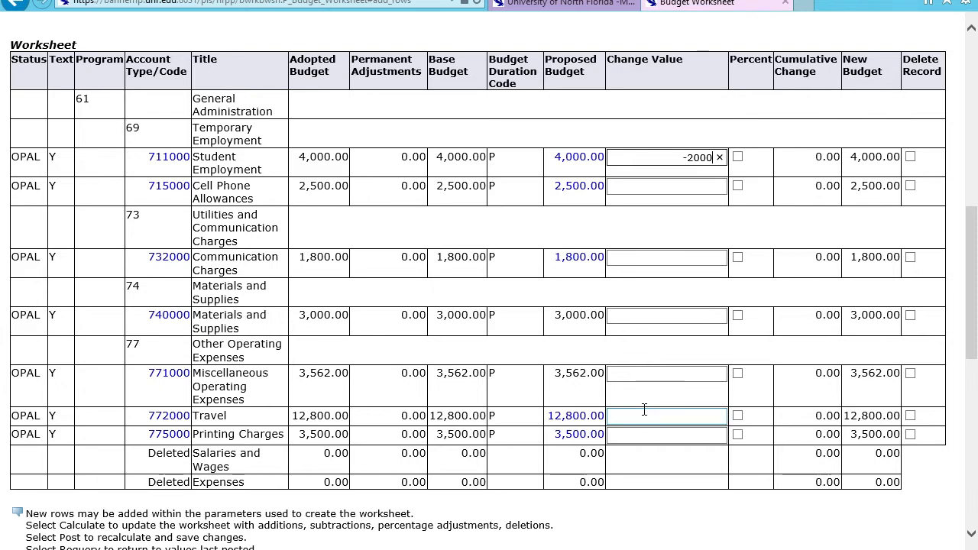
Step: Enter a change value of 2000 for Materials and Supplies (account 740000) and calculate the worksheet
{"action": "left_click", "coordinate": [635, 320]}
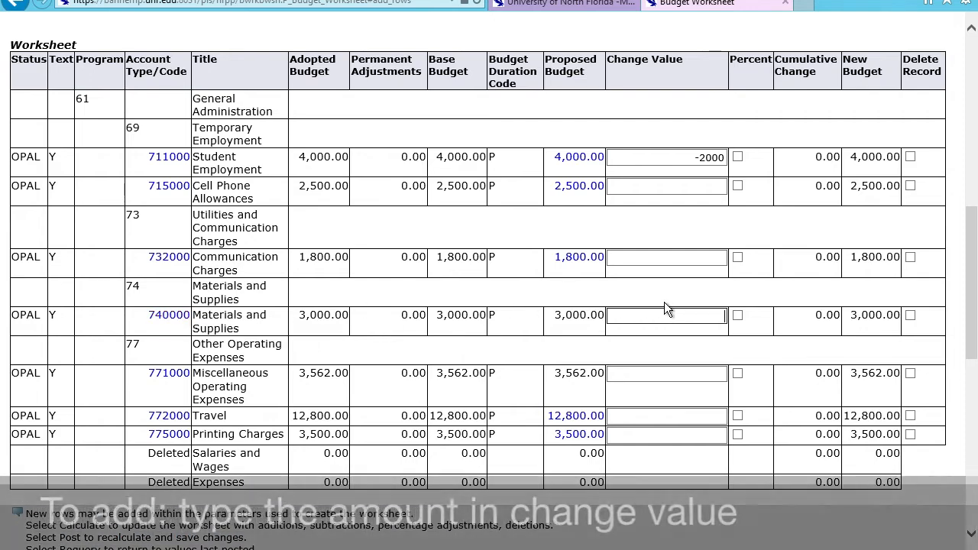
{"action": "type", "text": "2000"}
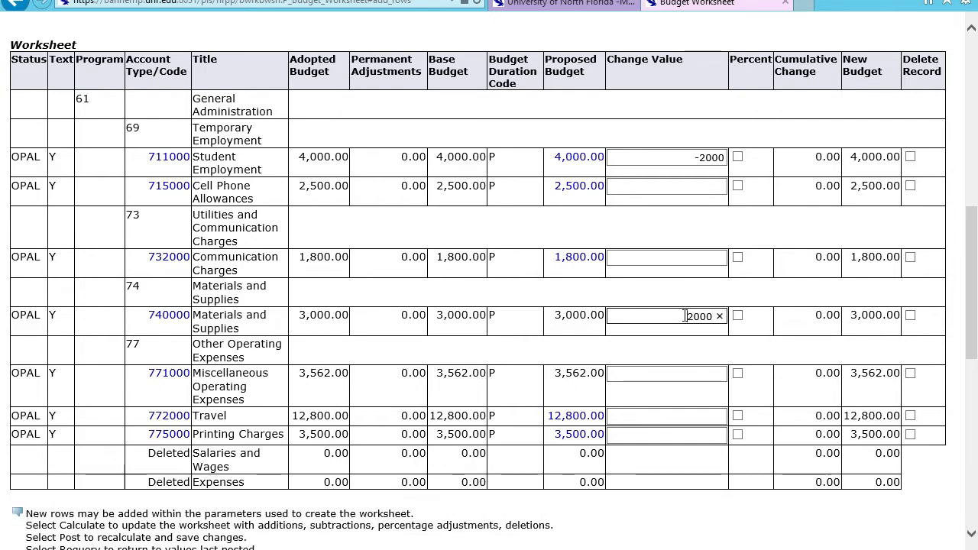
{"action": "left_click", "coordinate": [685, 315]}
{"action": "type", "text": "+"}
{"action": "scroll", "coordinate": [664, 358], "scroll_direction": "down", "scroll_amount": 3}
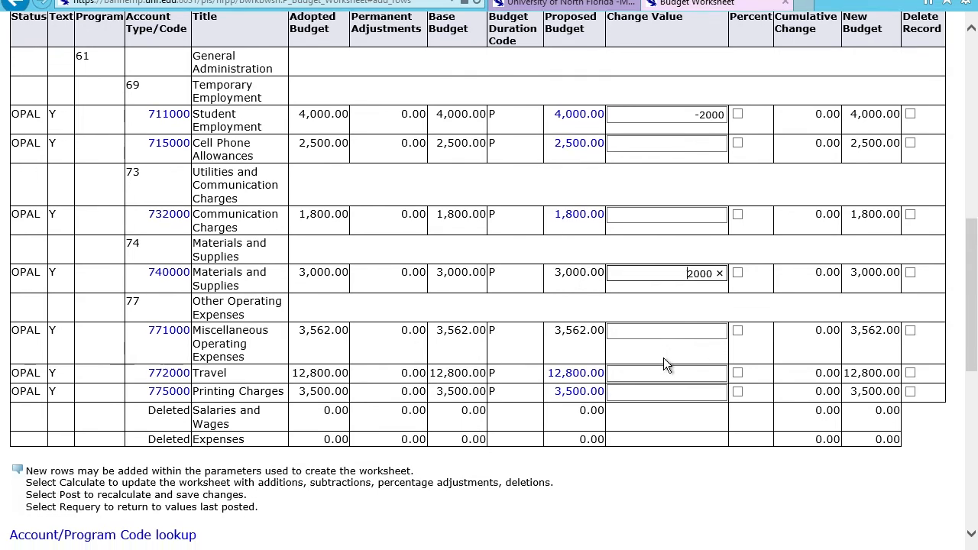
{"action": "scroll", "coordinate": [663, 363], "scroll_direction": "down", "scroll_amount": 5}
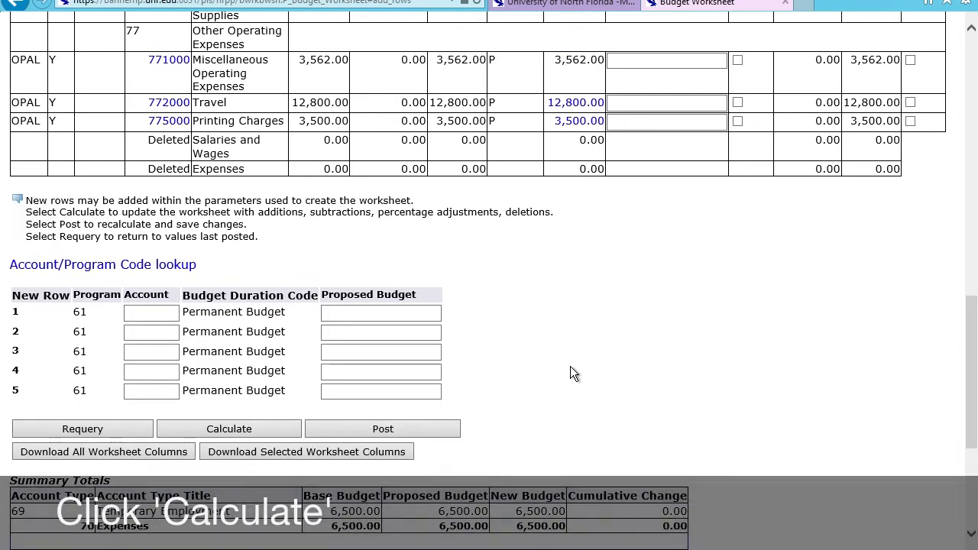
{"action": "left_click", "coordinate": [238, 428]}
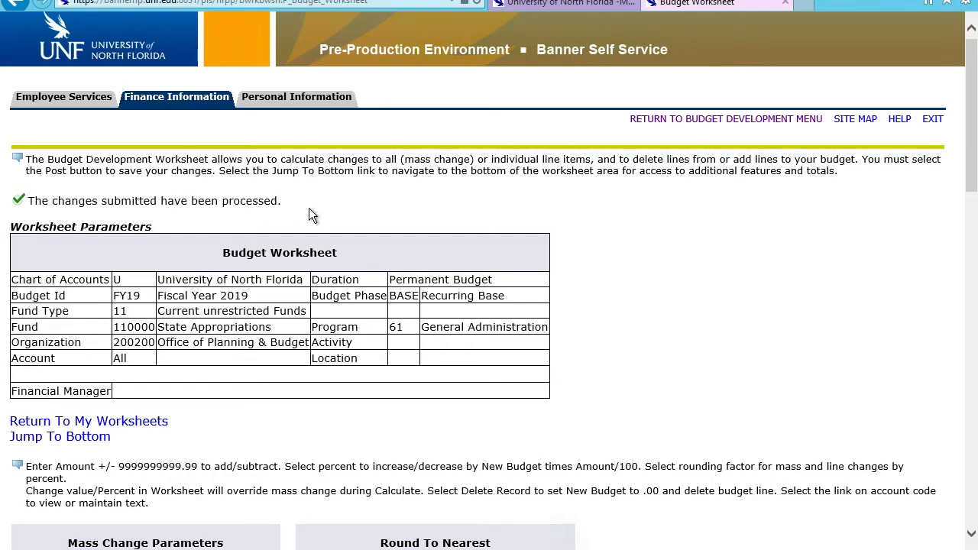
Step: Review the recalculated New Budget amounts and post the worksheet changes to save them
{"action": "scroll", "coordinate": [312, 205], "scroll_direction": "down", "scroll_amount": 3}
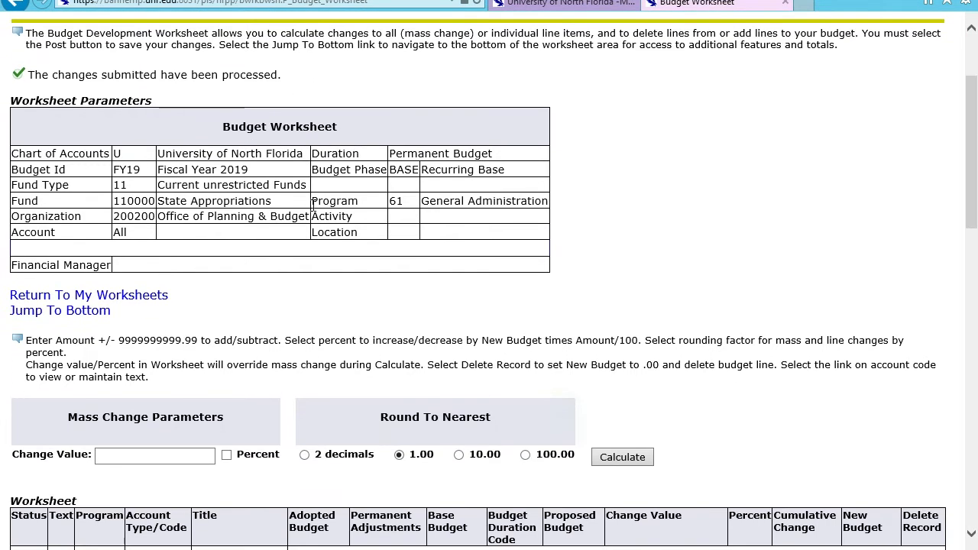
{"action": "scroll", "coordinate": [312, 205], "scroll_direction": "down", "scroll_amount": 10}
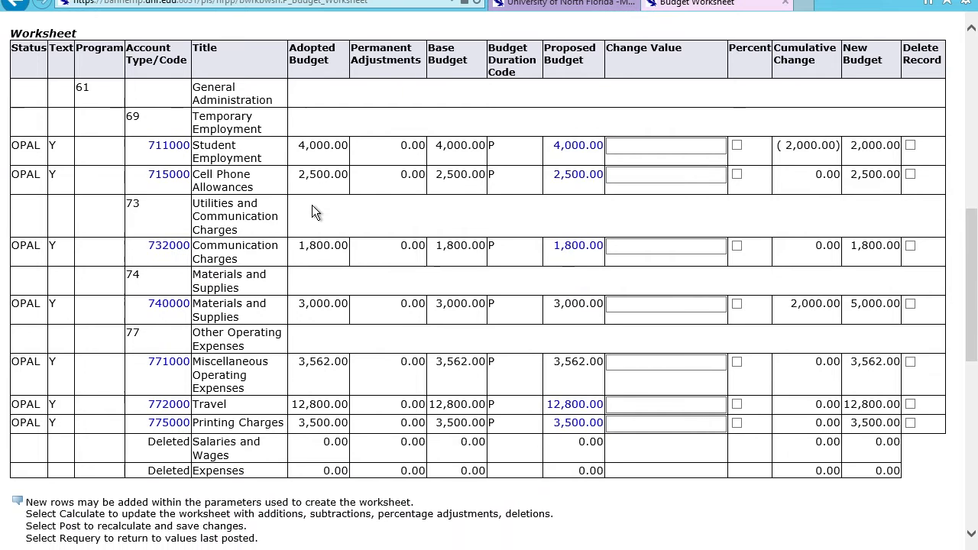
{"action": "left_click", "coordinate": [652, 140]}
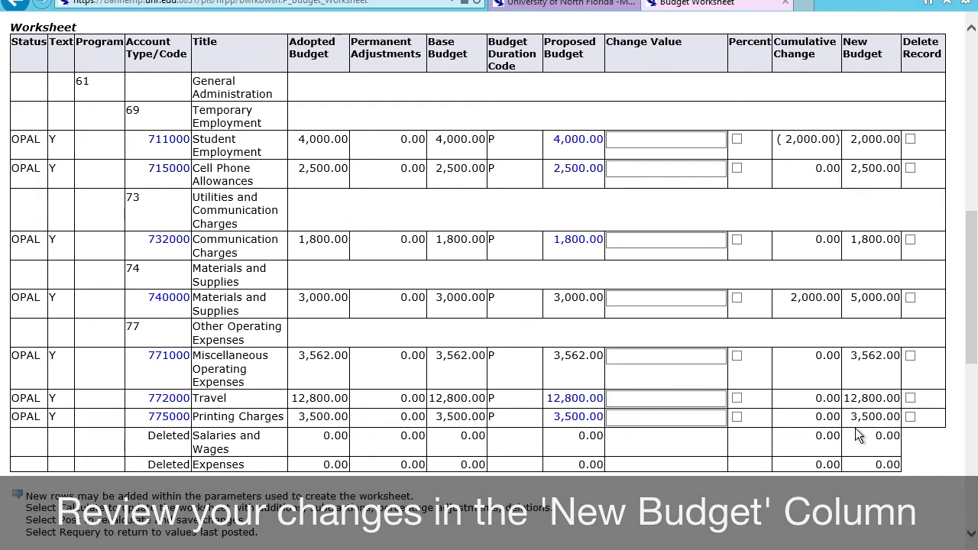
{"action": "scroll", "coordinate": [857, 434], "scroll_direction": "down", "scroll_amount": 3}
{"action": "scroll", "coordinate": [856, 434], "scroll_direction": "down", "scroll_amount": 1}
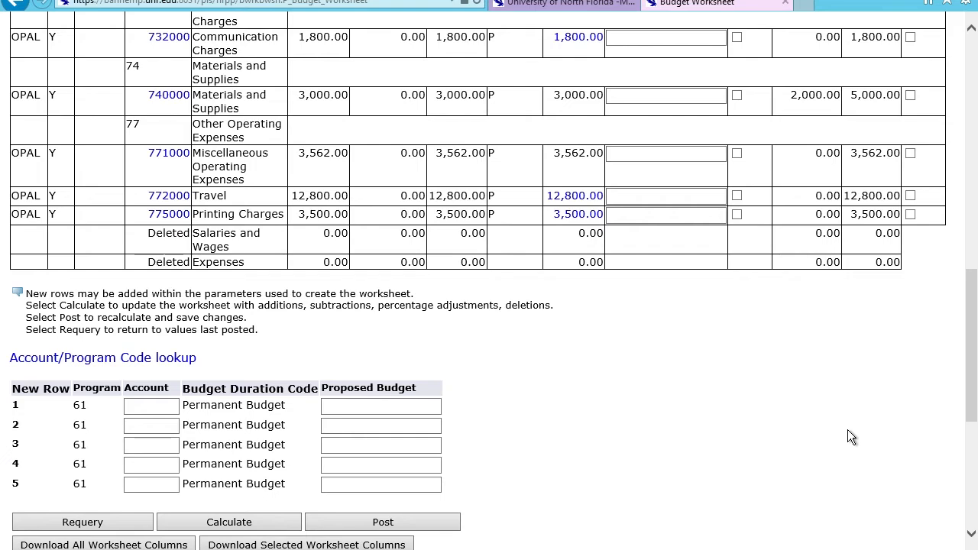
{"action": "left_click", "coordinate": [432, 527]}
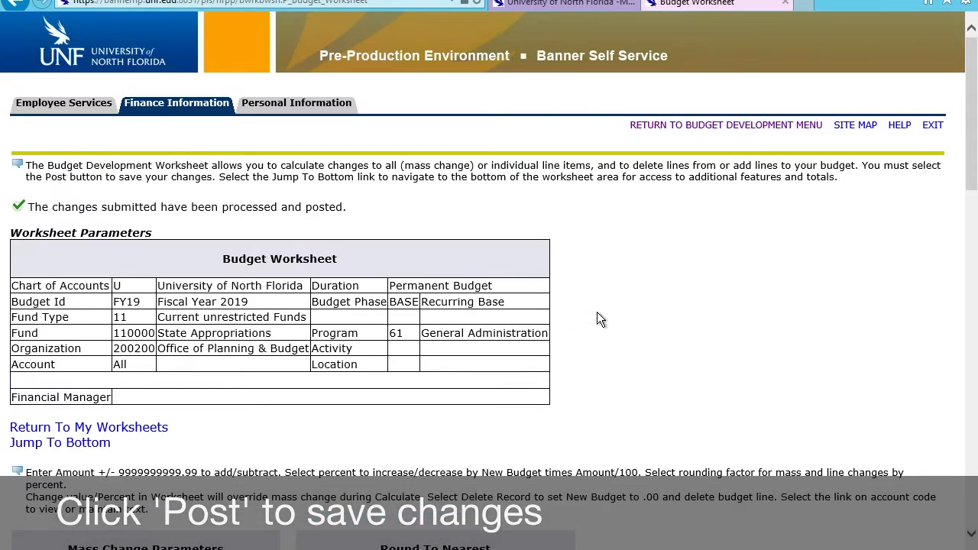
Step: Check the Proposed Budget column of the posted worksheet and the net cumulative change in the summary totals
{"action": "scroll", "coordinate": [599, 319], "scroll_direction": "down", "scroll_amount": 6}
{"action": "scroll", "coordinate": [598, 313], "scroll_direction": "down", "scroll_amount": 3}
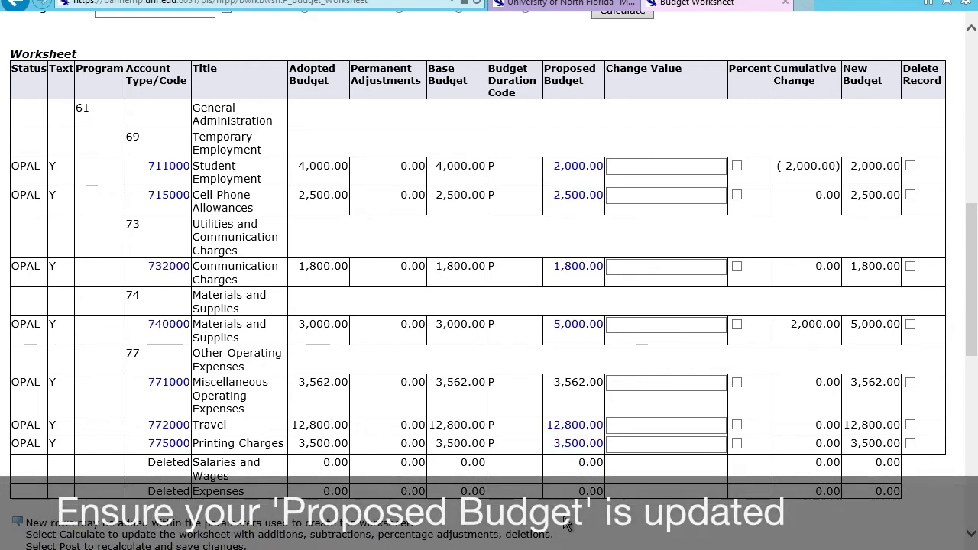
{"action": "scroll", "coordinate": [566, 522], "scroll_direction": "up", "scroll_amount": 1}
{"action": "scroll", "coordinate": [565, 522], "scroll_direction": "down", "scroll_amount": 6}
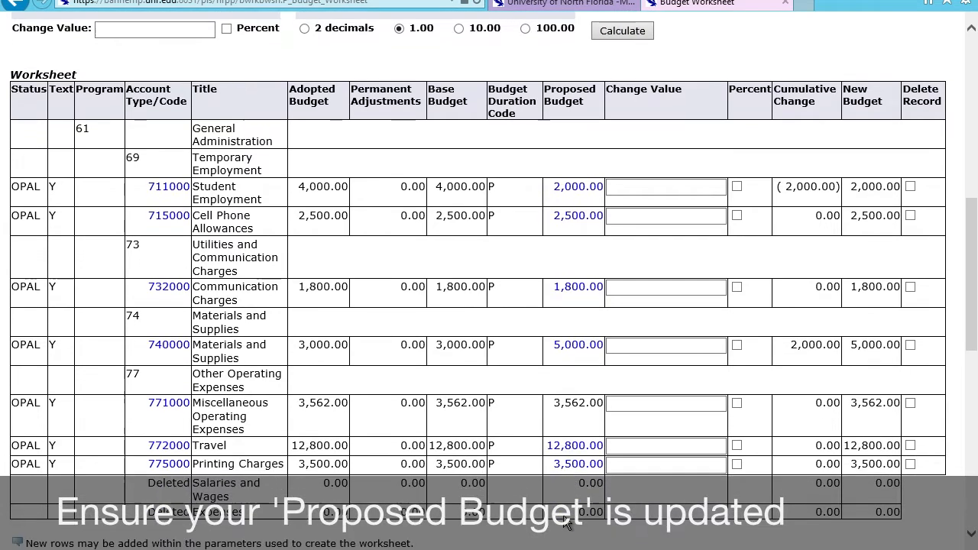
{"action": "scroll", "coordinate": [565, 521], "scroll_direction": "down", "scroll_amount": 3}
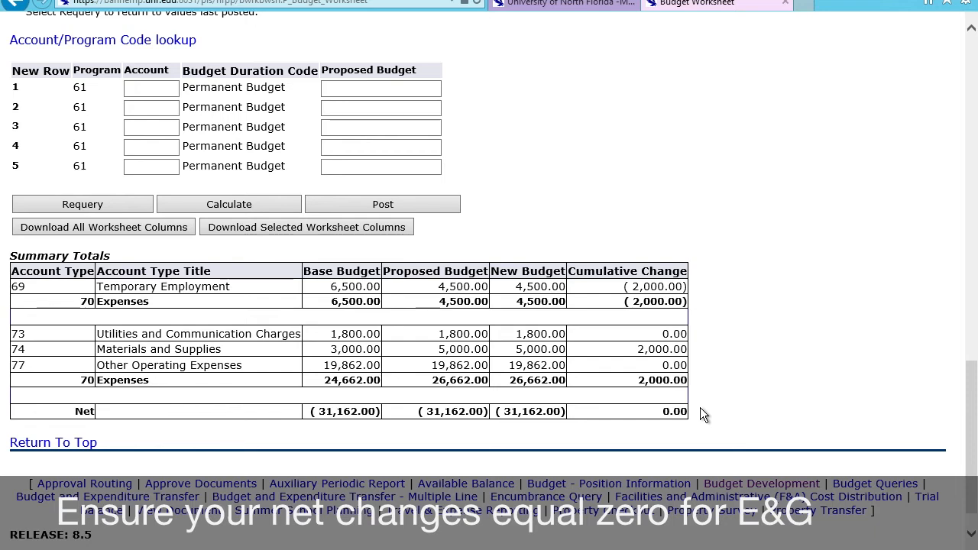
{"action": "scroll", "coordinate": [701, 410], "scroll_direction": "up", "scroll_amount": 4}
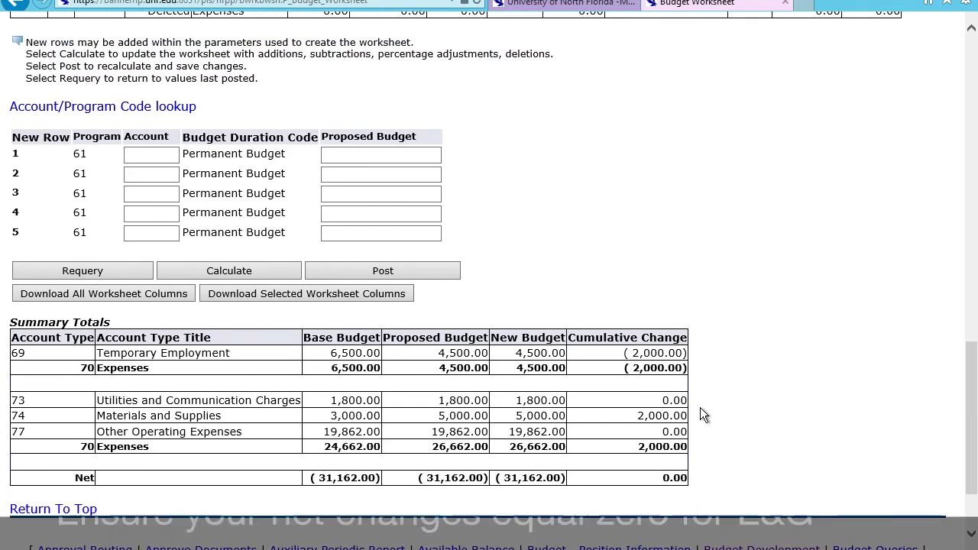
{"action": "scroll", "coordinate": [700, 407], "scroll_direction": "up", "scroll_amount": 4}
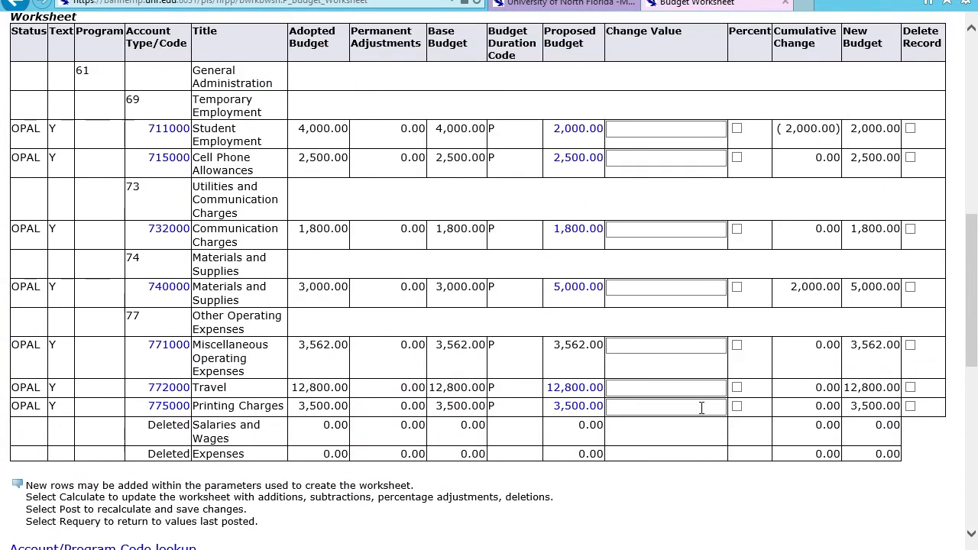
Step: Open the budget text for Student Employment (account 711000) and review its Print and No Print justification fields
{"action": "scroll", "coordinate": [700, 407], "scroll_direction": "up", "scroll_amount": 1}
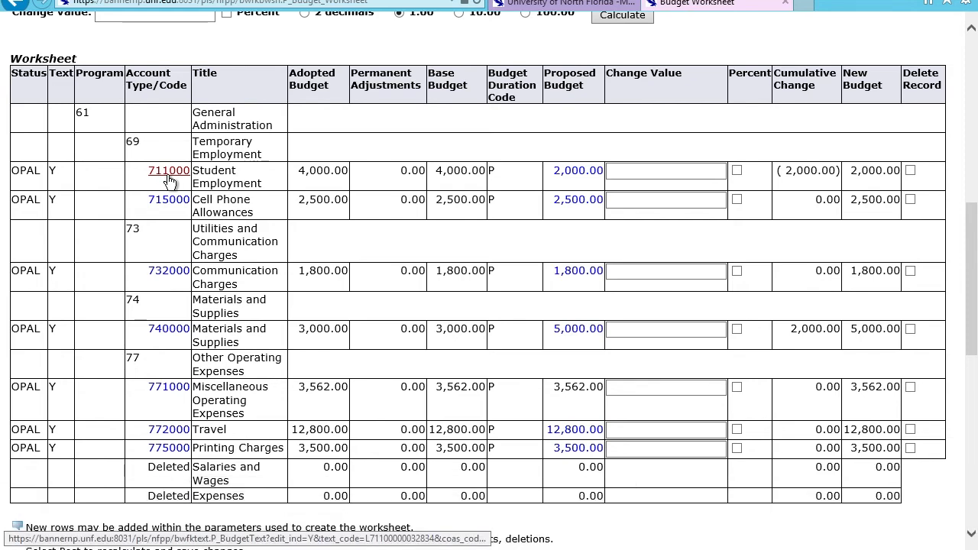
{"action": "left_click", "coordinate": [168, 177]}
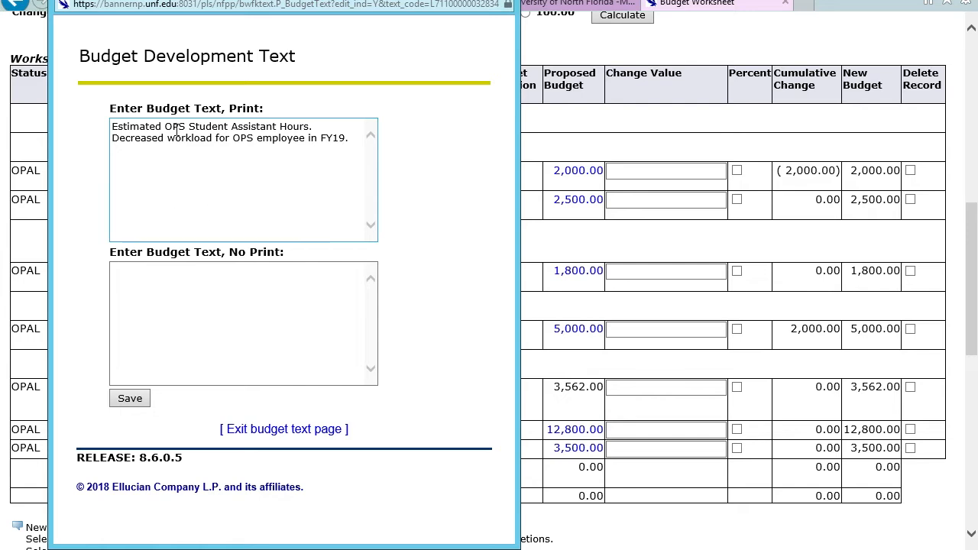
{"action": "left_click", "coordinate": [180, 298]}
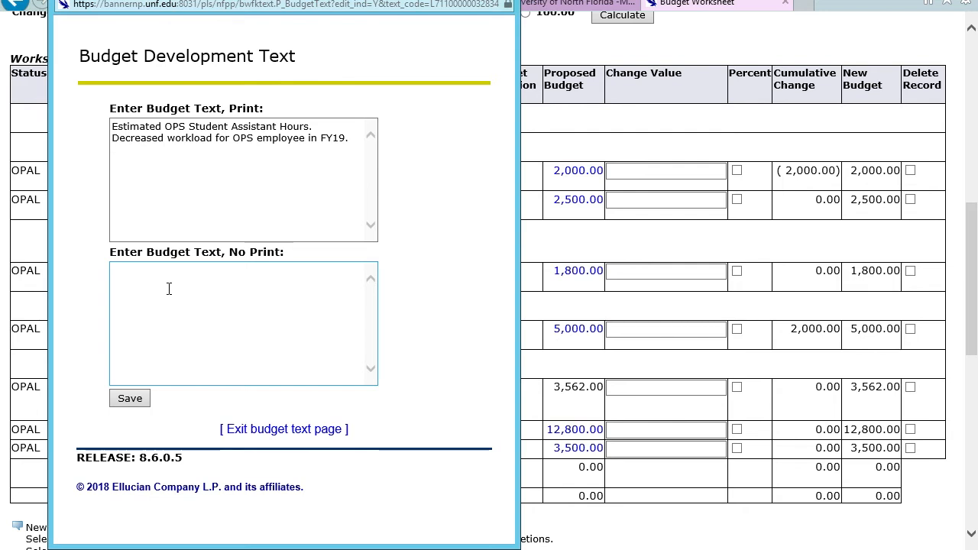
{"action": "left_click", "coordinate": [307, 169]}
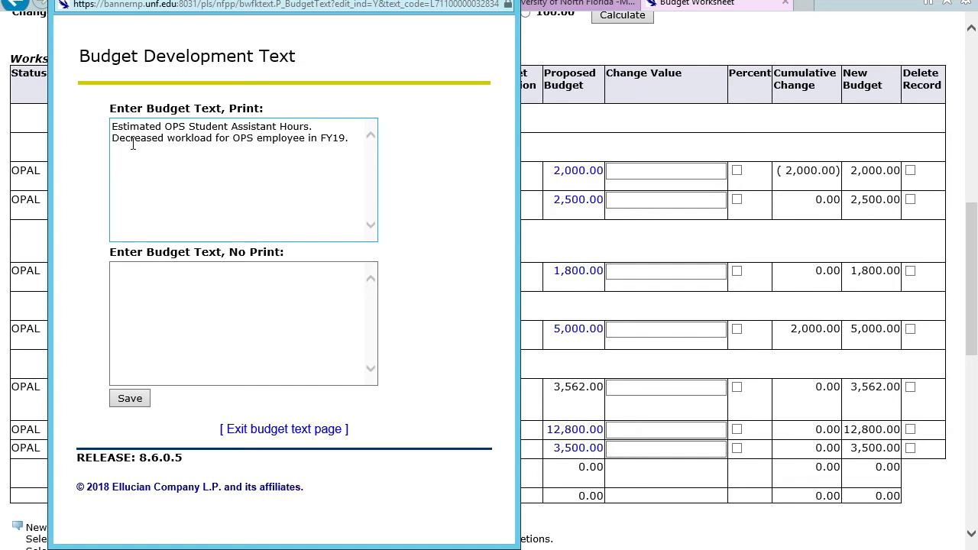
{"action": "left_click", "coordinate": [266, 266]}
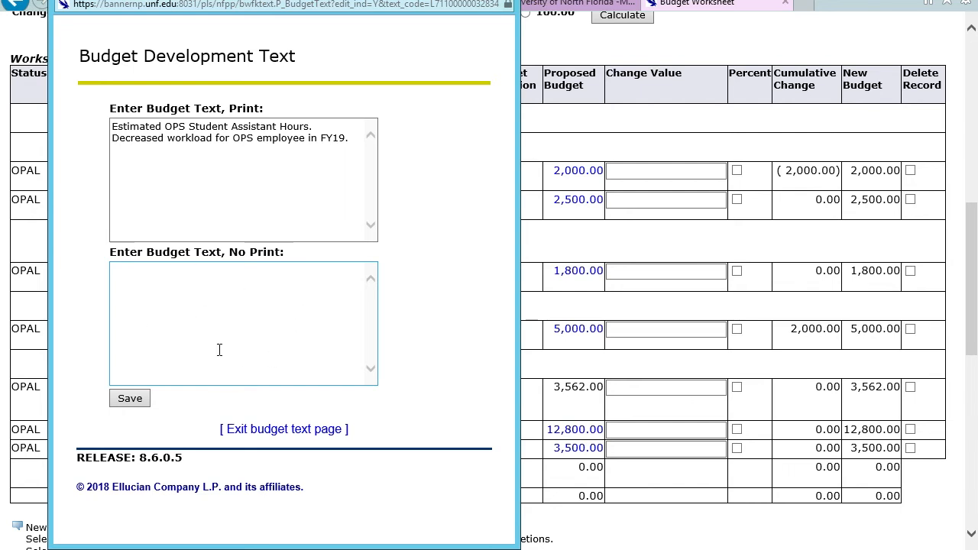
{"action": "left_click", "coordinate": [316, 190]}
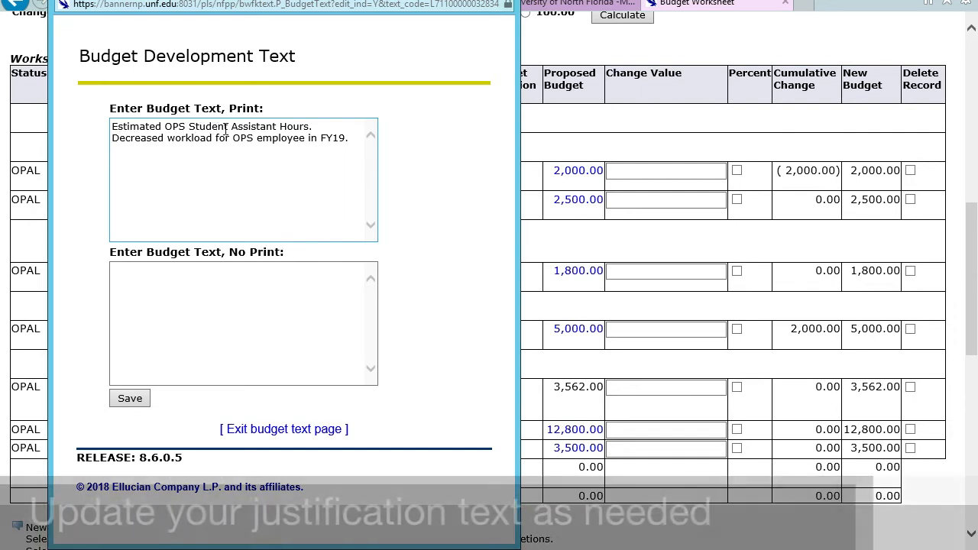
Step: Check the decreased-workload line of the printed justification, save the budget text and exit the budget text page
{"action": "left_click", "coordinate": [112, 142]}
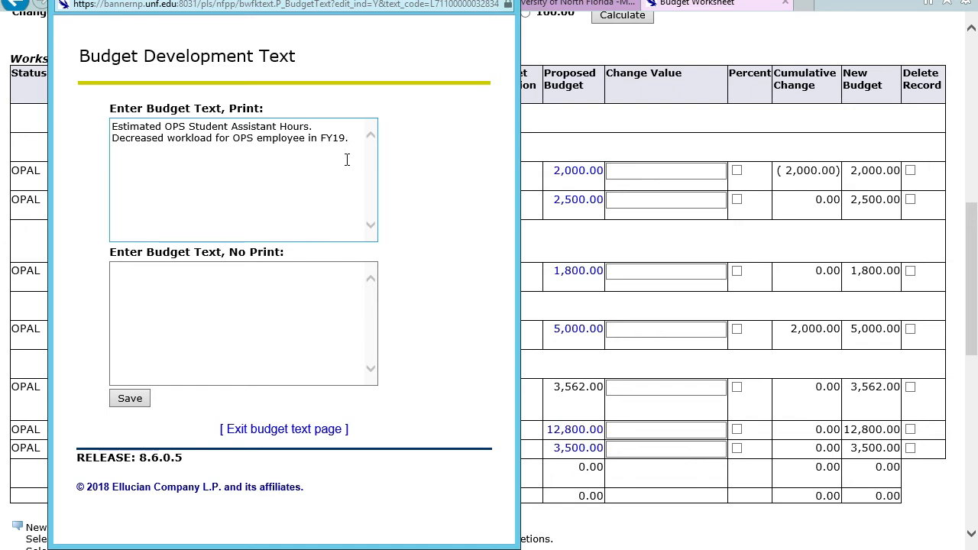
{"action": "left_click", "coordinate": [157, 350]}
{"action": "left_click", "coordinate": [131, 397]}
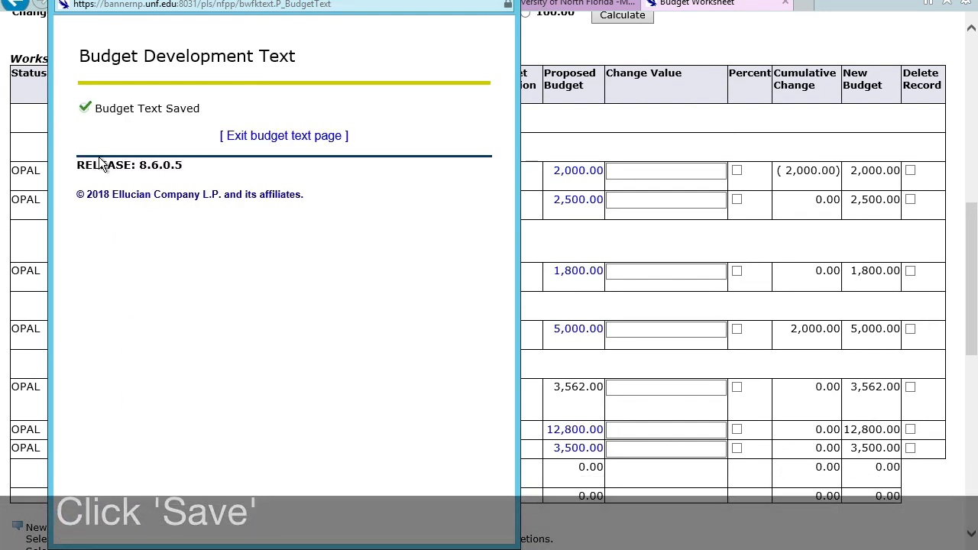
{"action": "left_click", "coordinate": [266, 138]}
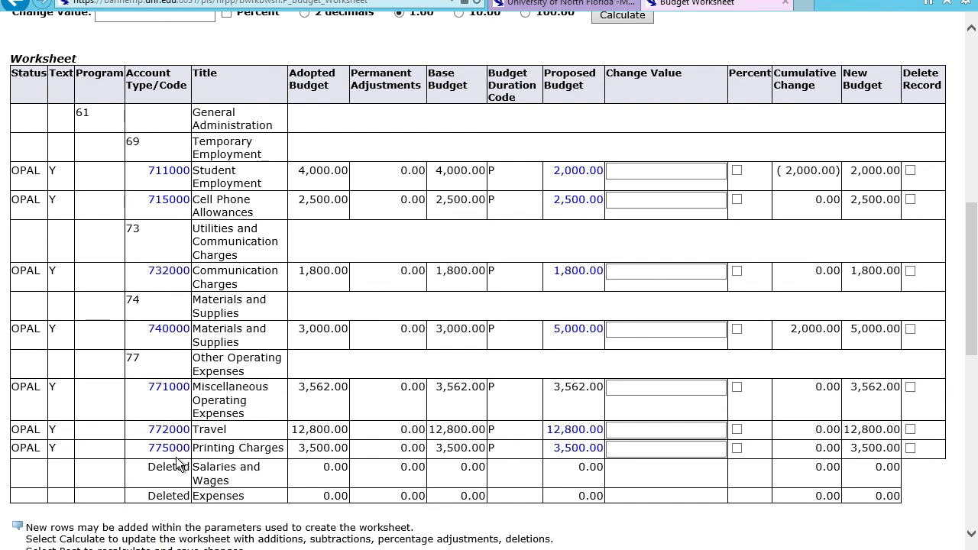
Step: Post the budget worksheet again after saving the Student Employment text
{"action": "scroll", "coordinate": [291, 380], "scroll_direction": "up", "scroll_amount": 2}
{"action": "scroll", "coordinate": [290, 380], "scroll_direction": "down", "scroll_amount": 4}
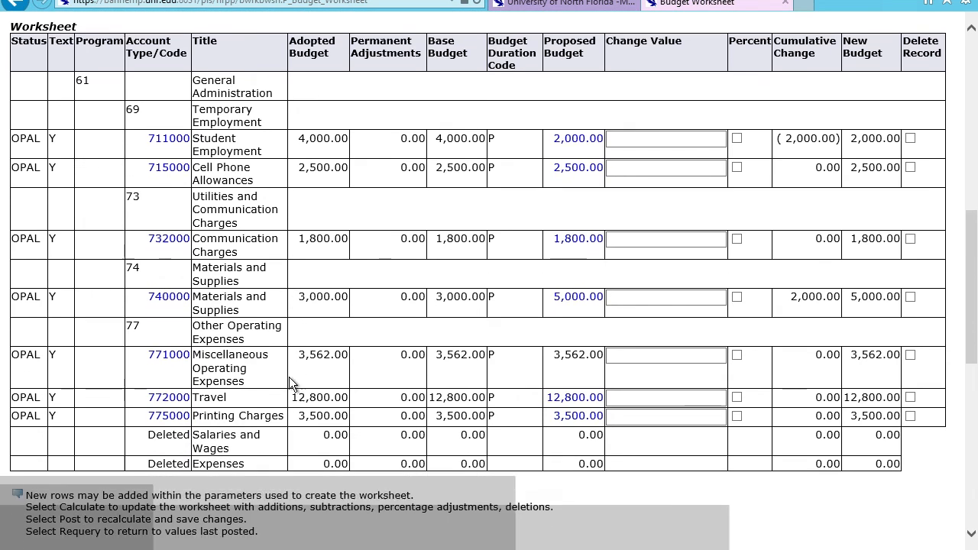
{"action": "scroll", "coordinate": [290, 380], "scroll_direction": "down", "scroll_amount": 3}
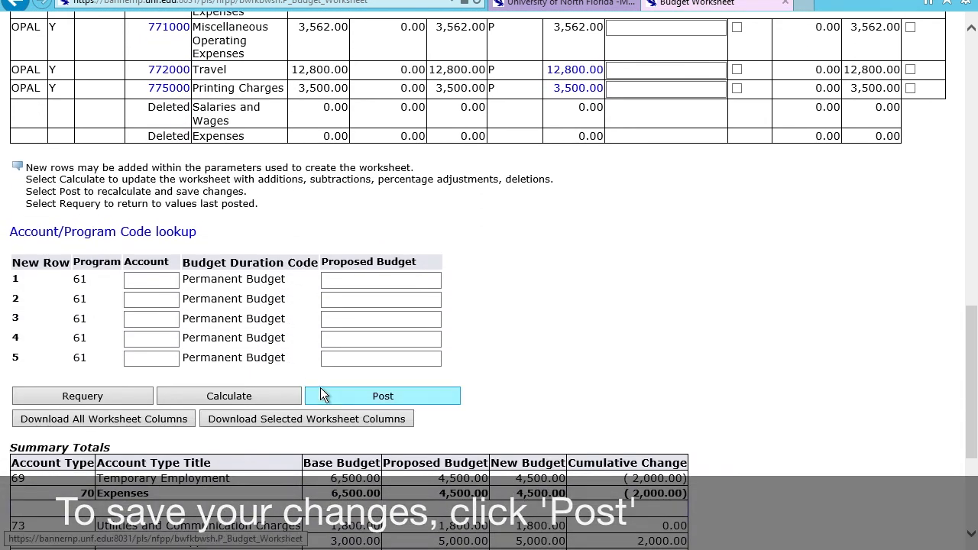
{"action": "left_click", "coordinate": [321, 393]}
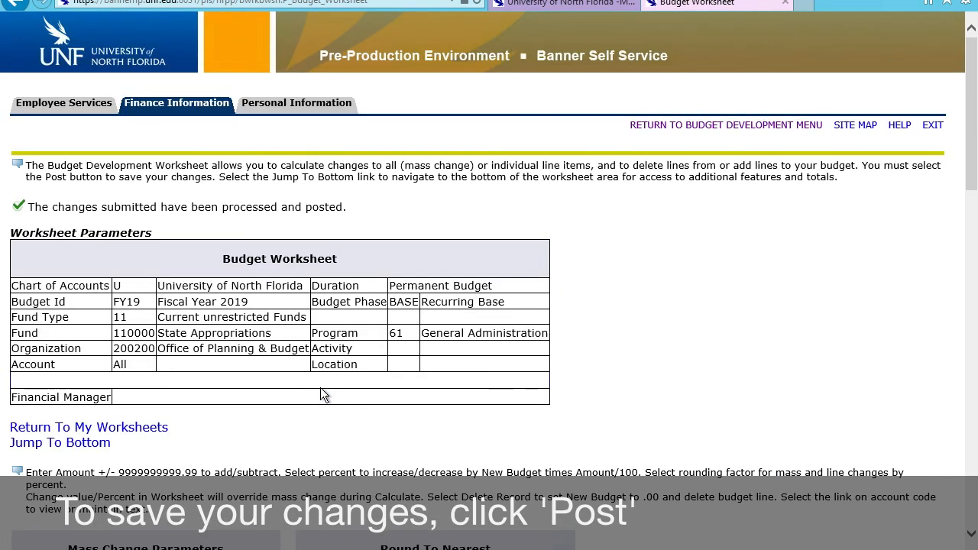
Step: Review the account lines and the summary totals of the reposted worksheet
{"action": "scroll", "coordinate": [321, 387], "scroll_direction": "down", "scroll_amount": 5}
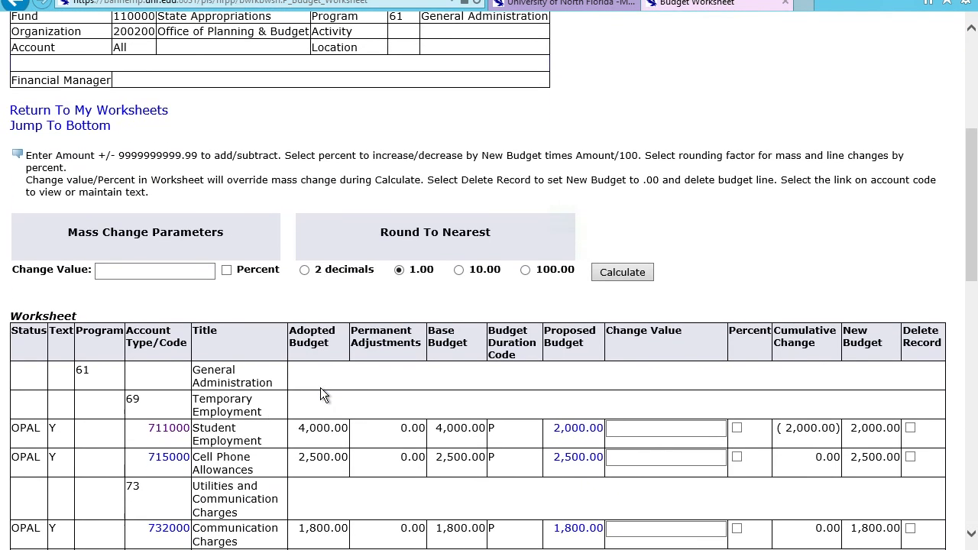
{"action": "scroll", "coordinate": [321, 388], "scroll_direction": "down", "scroll_amount": 4}
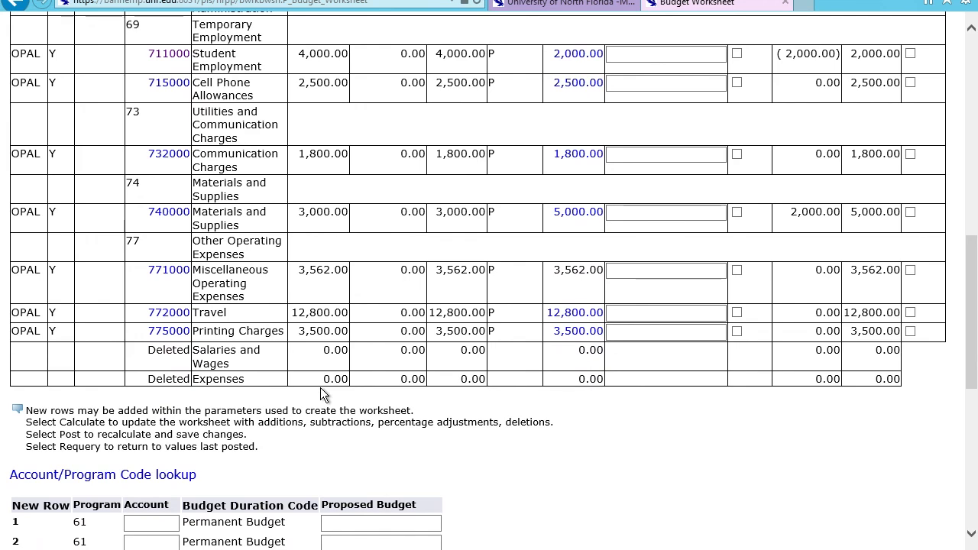
{"action": "scroll", "coordinate": [320, 387], "scroll_direction": "down", "scroll_amount": 6}
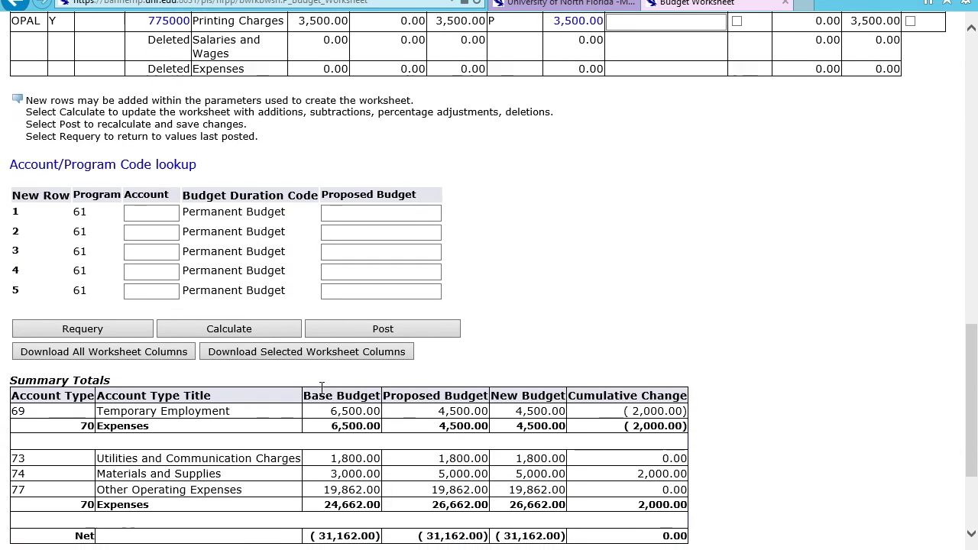
{"action": "scroll", "coordinate": [320, 388], "scroll_direction": "up", "scroll_amount": 6}
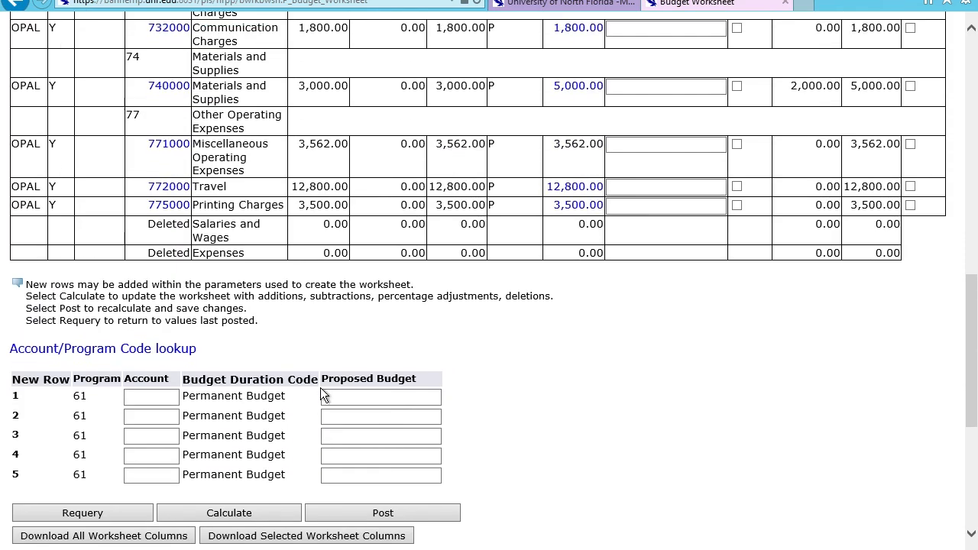
{"action": "scroll", "coordinate": [320, 388], "scroll_direction": "up", "scroll_amount": 8}
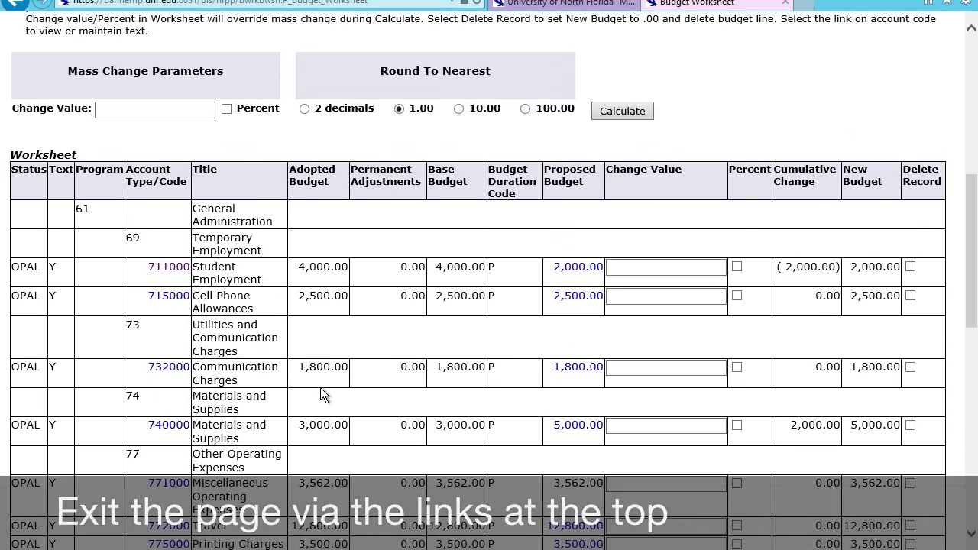